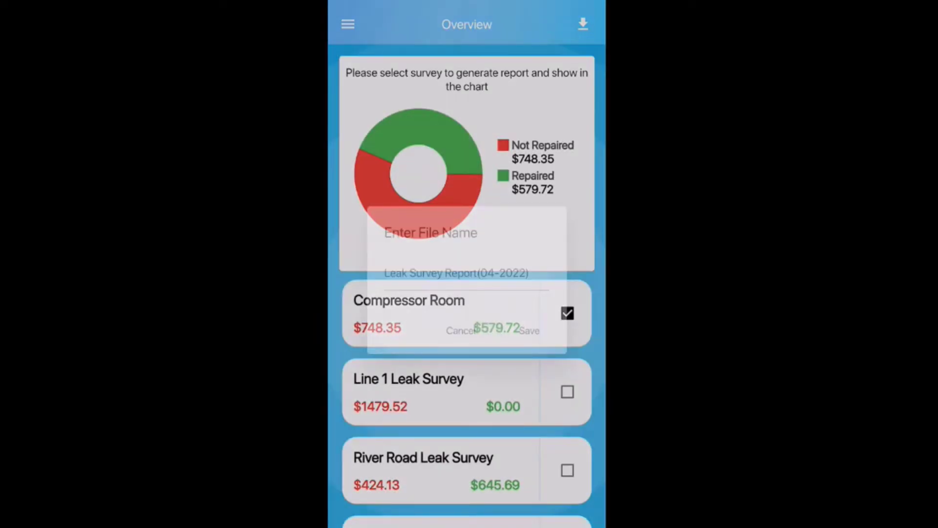
Replace the suggested report file name with "2022 Leak Survey" and save the report.
key("BackSpace")
key("BackSpace")
key("BackSpace")
key("BackSpace")
key("BackSpace")
key("BackSpace")
key("BackSpace")
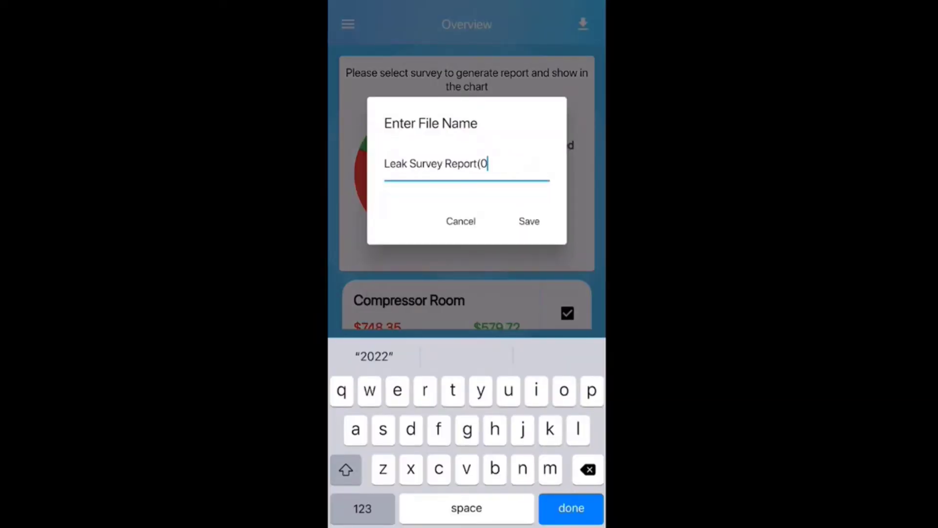
key("BackSpace")
key("BackSpace")
key("BackSpace")
key("BackSpace")
key("BackSpace")
key("BackSpace")
key("BackSpace")
key("BackSpace")
key("BackSpace")
key("BackSpace")
key("BackSpace")
key("BackSpace")
key("BackSpace")
key("BackSpace")
key("BackSpace")
key("BackSpace")
key("BackSpace")
key("BackSpace")
key("BackSpace")
key("BackSpace")
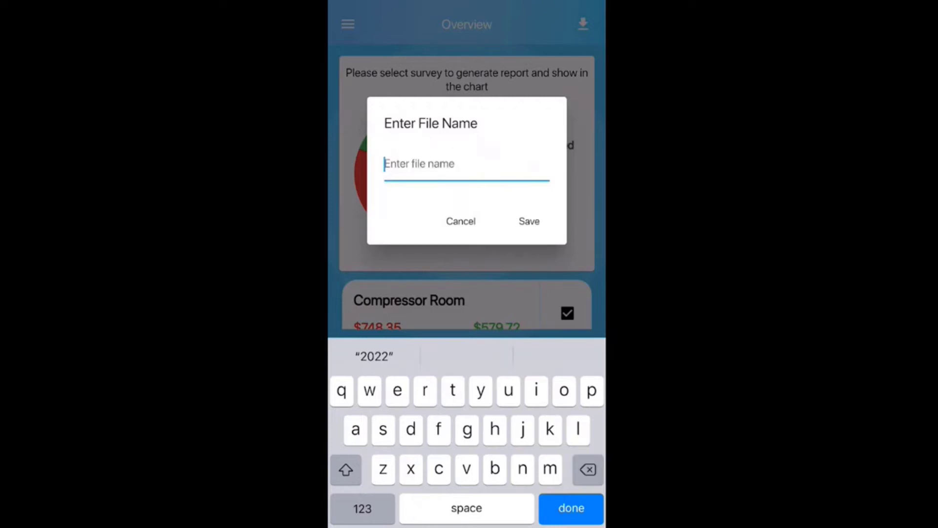
left_click(346, 469)
left_click(363, 508)
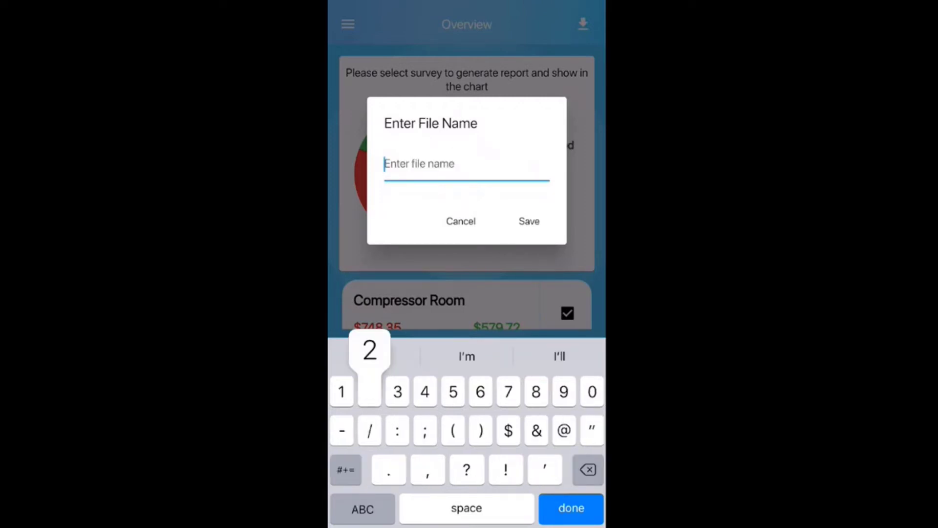
type("2022 L")
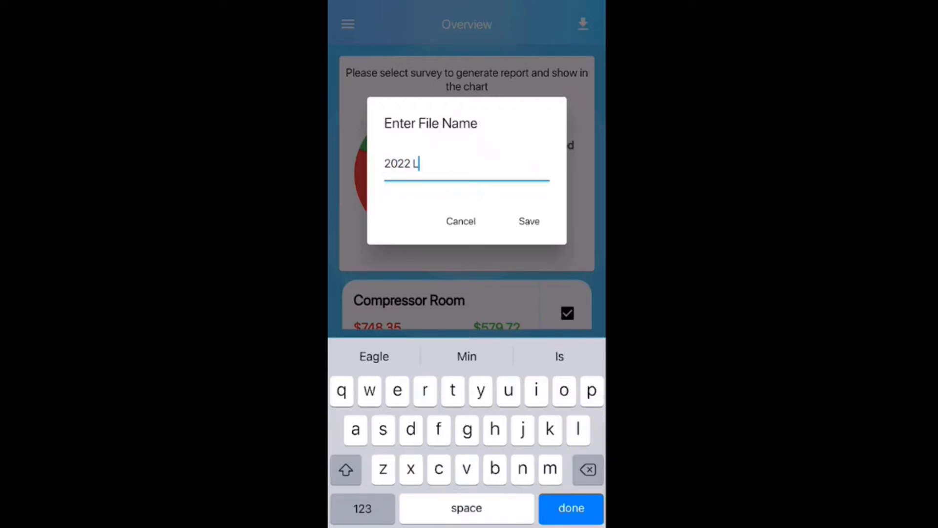
type("eak Sue")
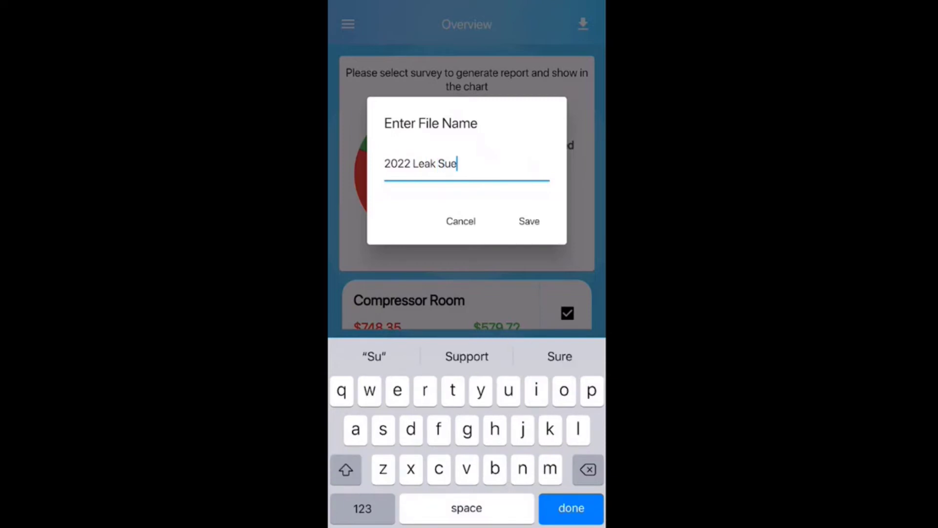
key("BackSpace")
type("rvey")
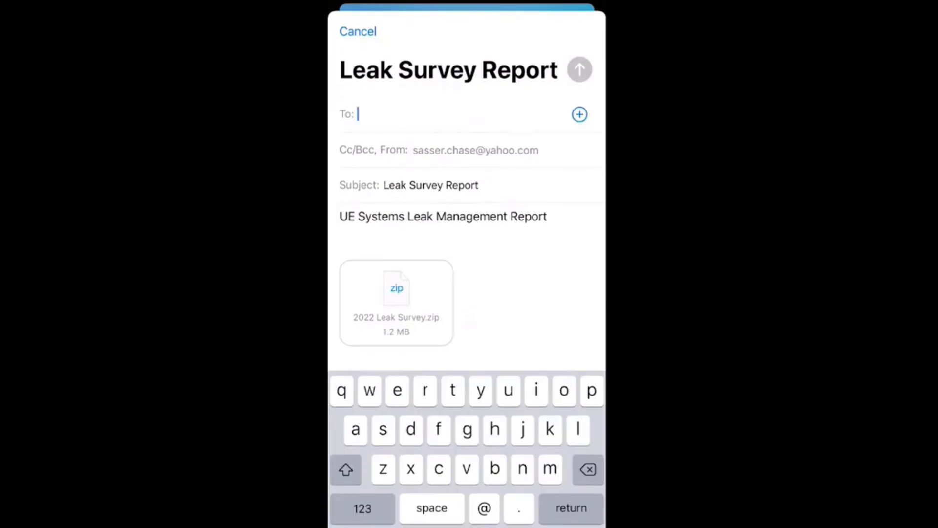
Address the Leak Survey Report e-mail to the recipient's suggested contact and return to the survey overview.
type("chase")
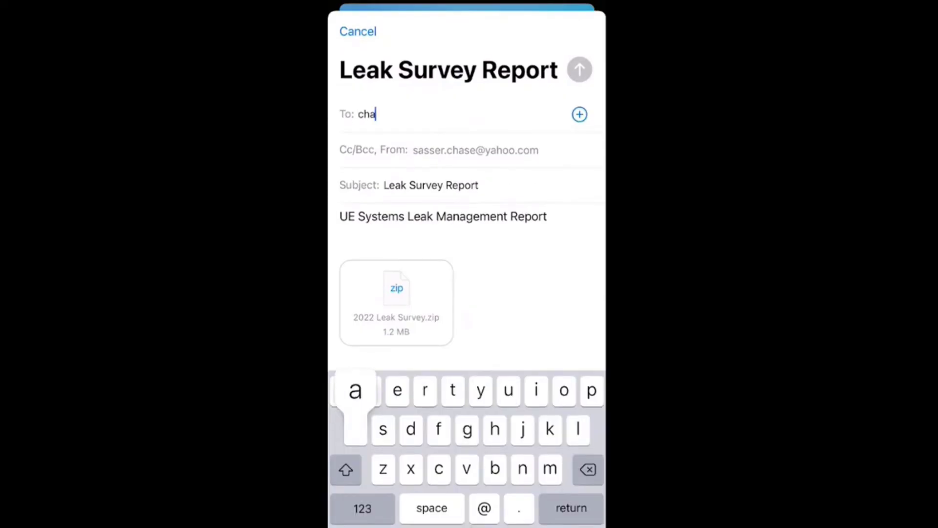
left_click(411, 148)
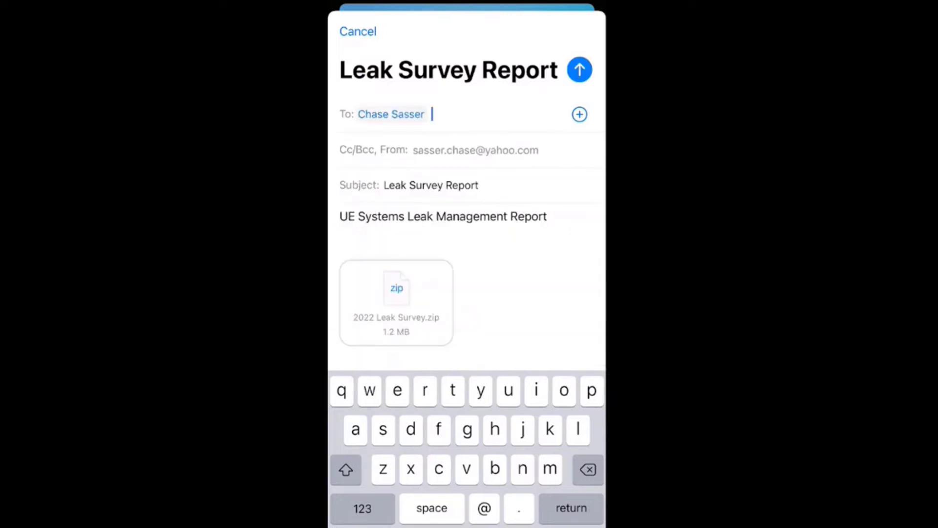
left_click(376, 149)
left_click(440, 220)
left_click(454, 345)
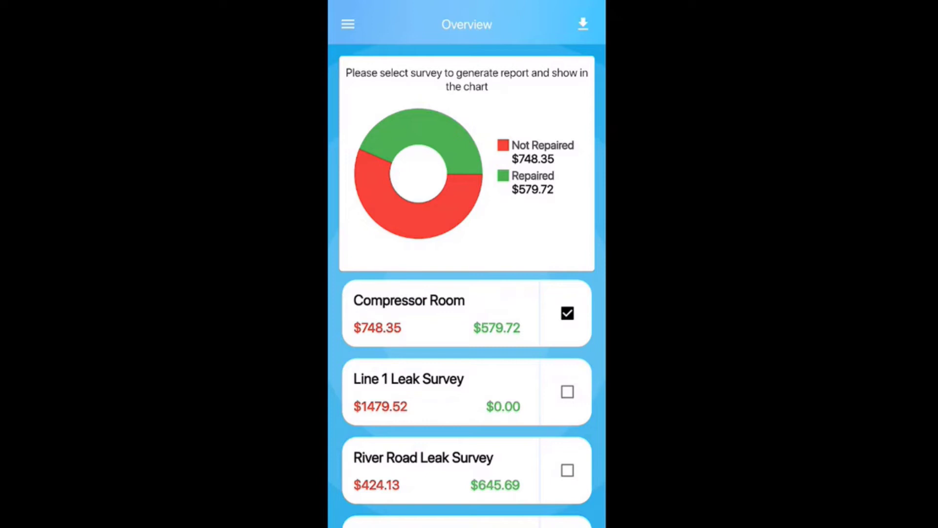
Include the Line 1, River Road and remaining surveys in the overview chart alongside Compressor Room.
left_click(567, 391)
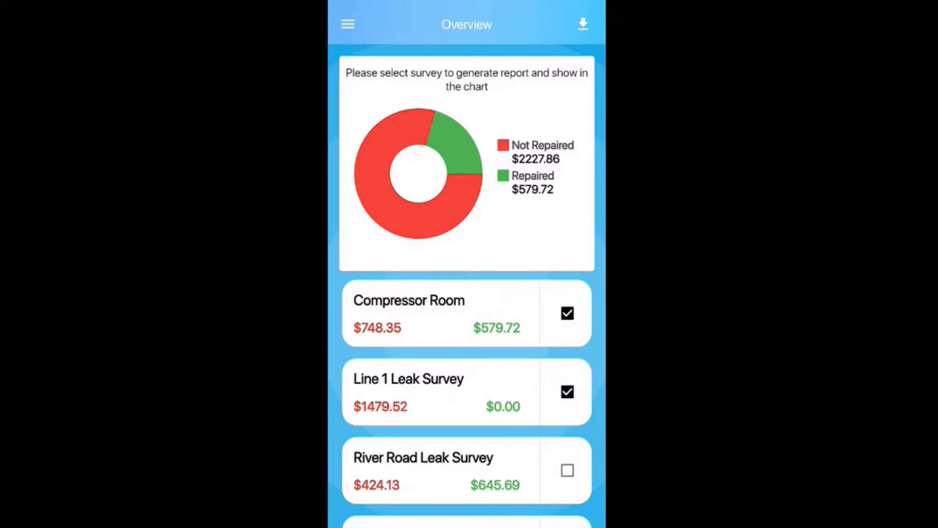
left_click(568, 471)
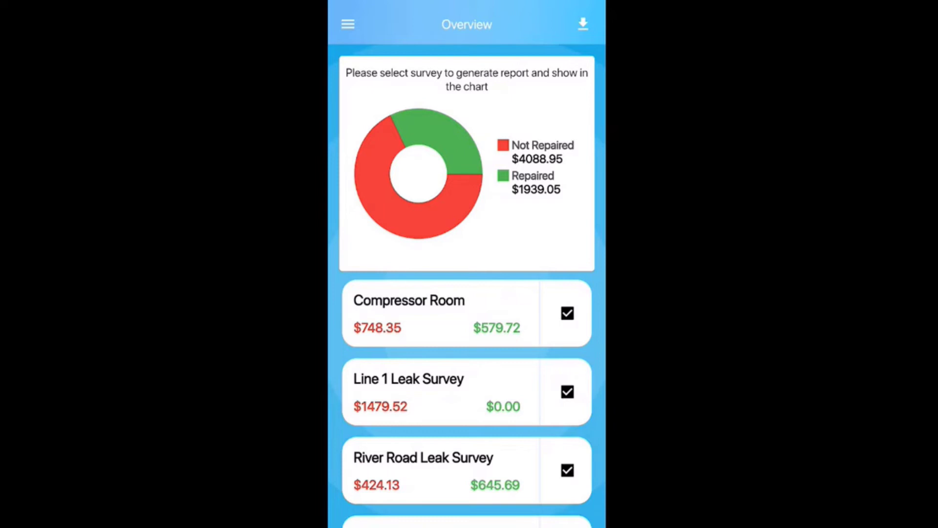
Open the Tutorials page to view the UE Systems video channel.
left_click(348, 24)
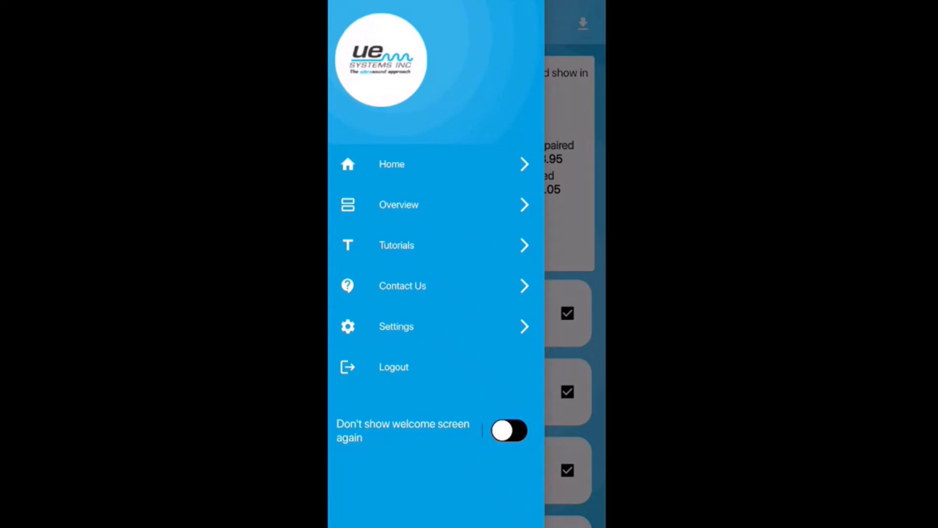
left_click(397, 245)
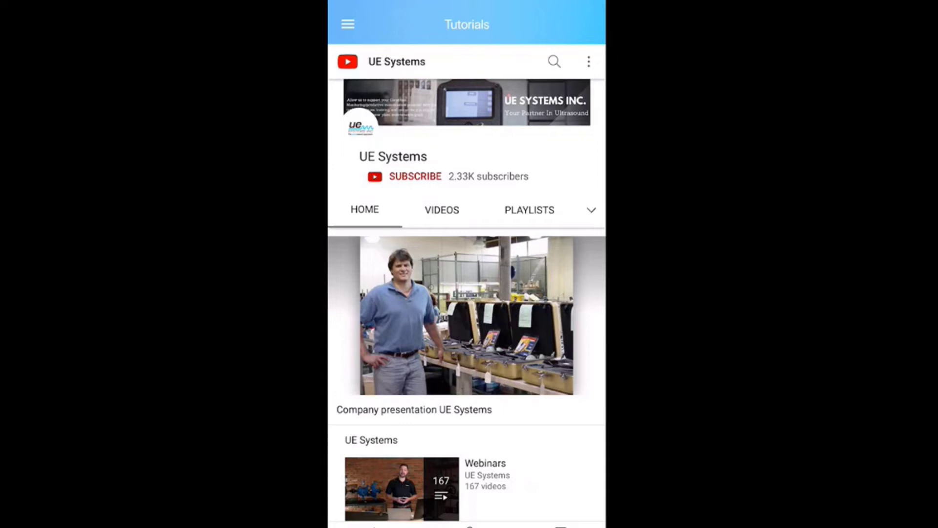
Open the app settings and check the currency choices, keeping USD.
left_click(348, 24)
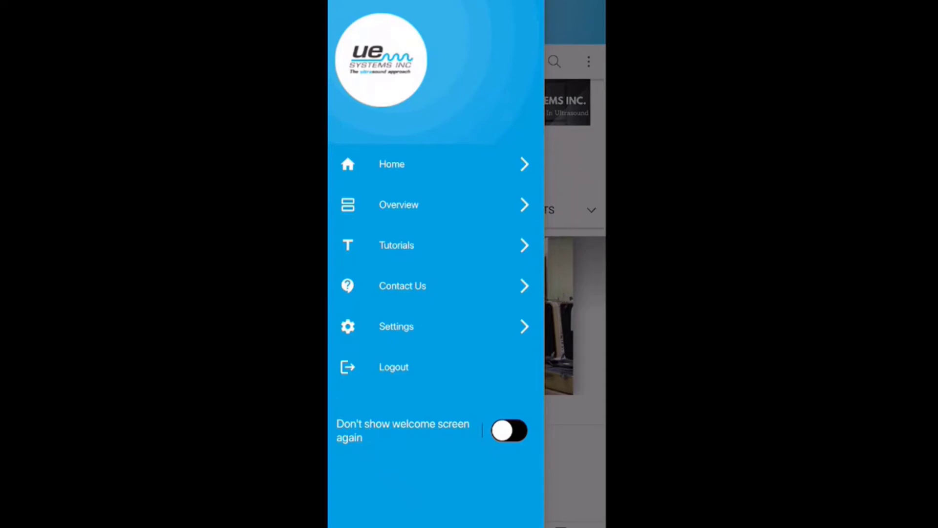
left_click(396, 326)
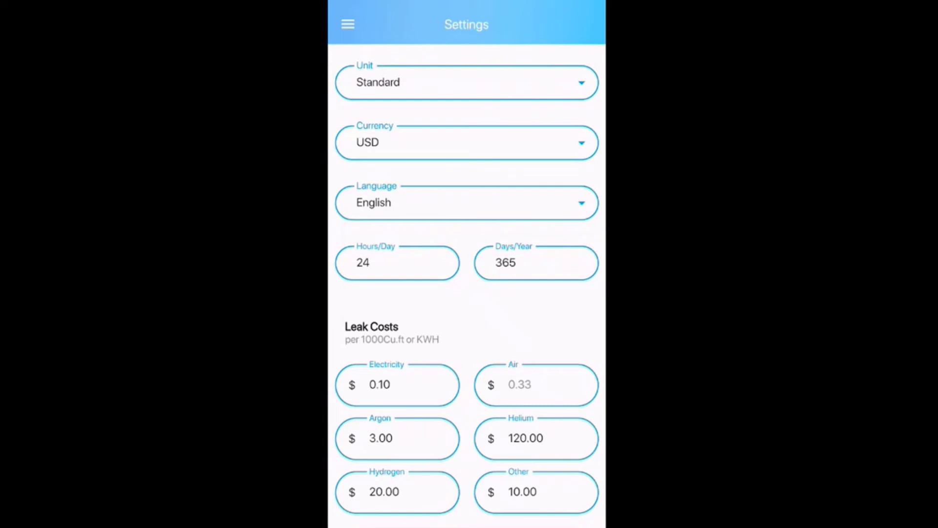
left_click(466, 142)
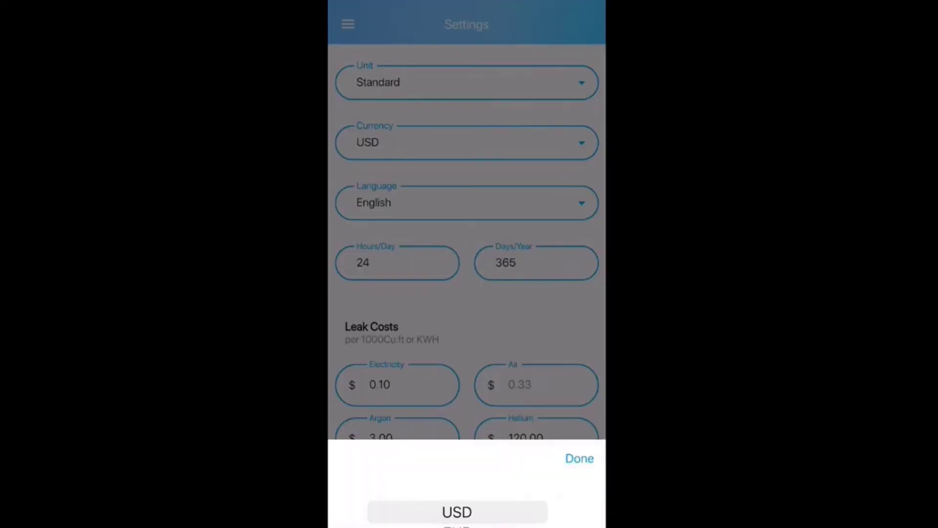
left_click(578, 455)
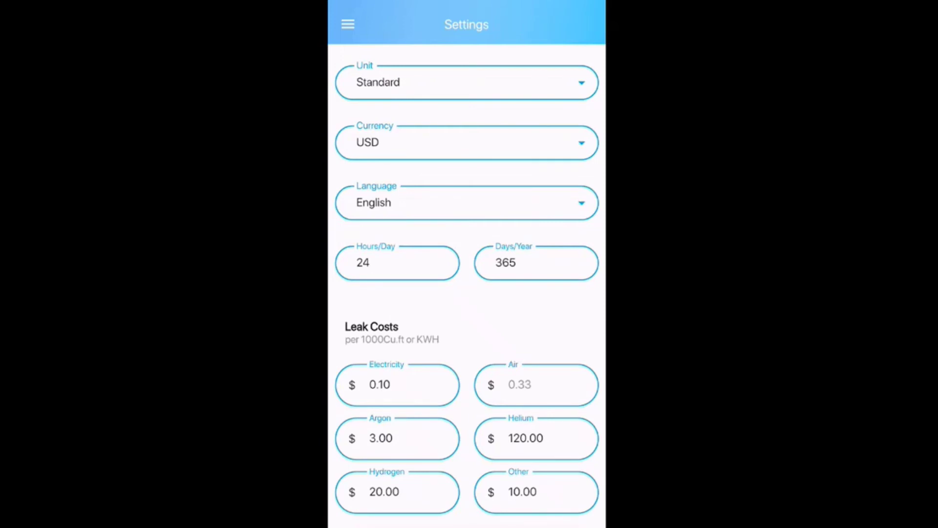
Turn on the option to stop showing the welcome screen, and turn it off again.
left_click(347, 24)
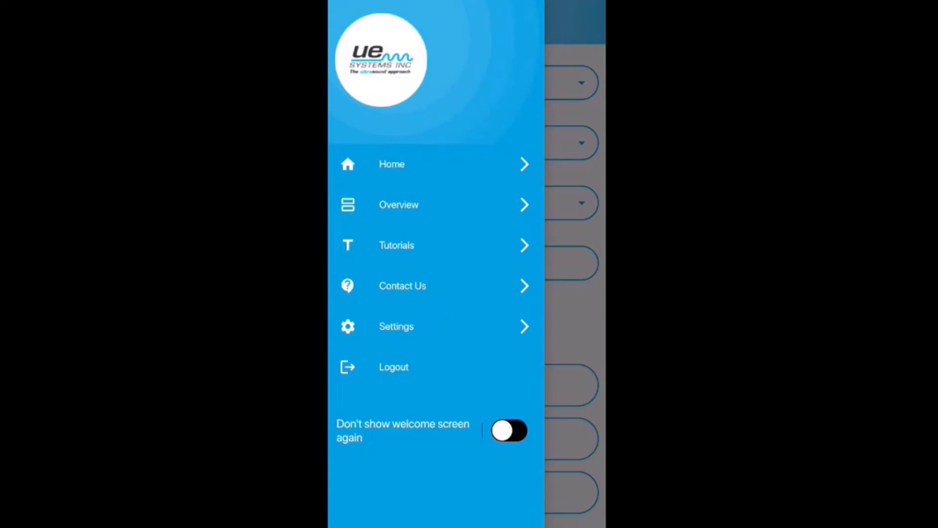
left_click(509, 431)
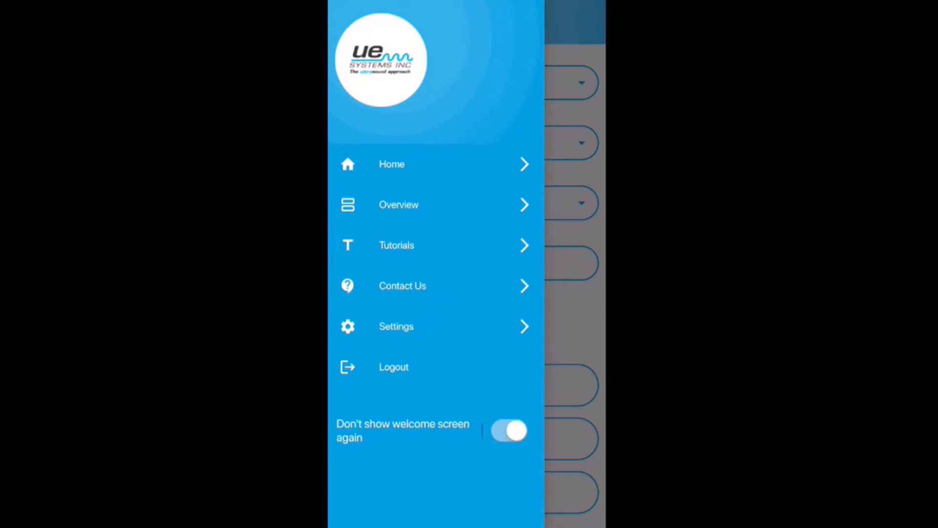
left_click(509, 431)
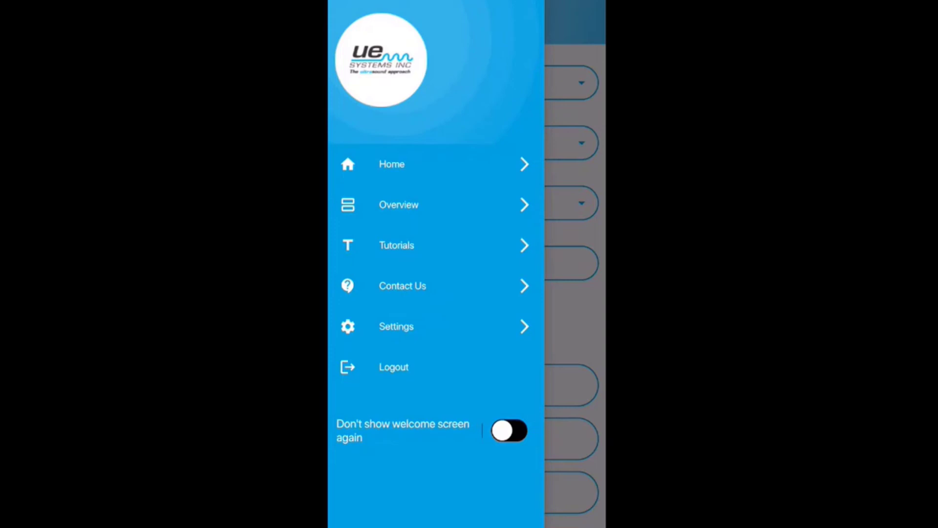
Delete the Compressor Room survey from the existing surveys and acknowledge the deletion.
left_click(392, 164)
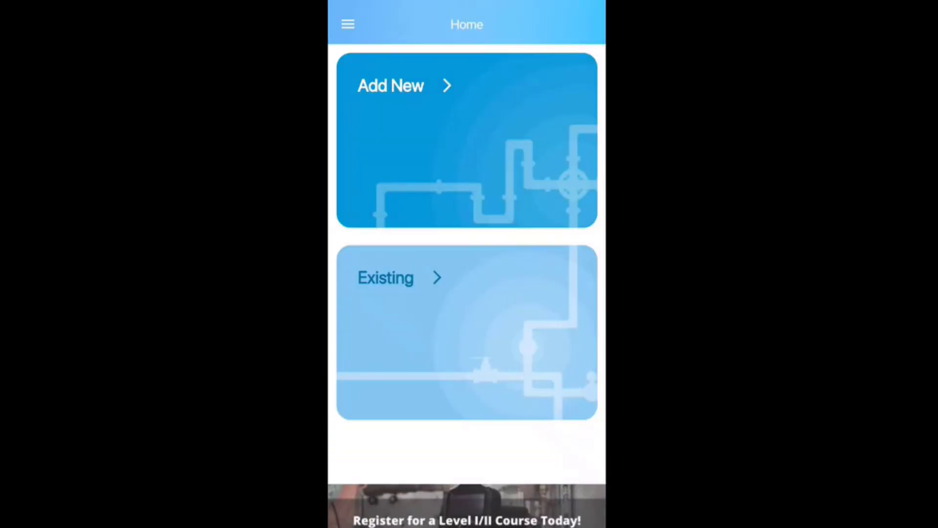
left_click(386, 277)
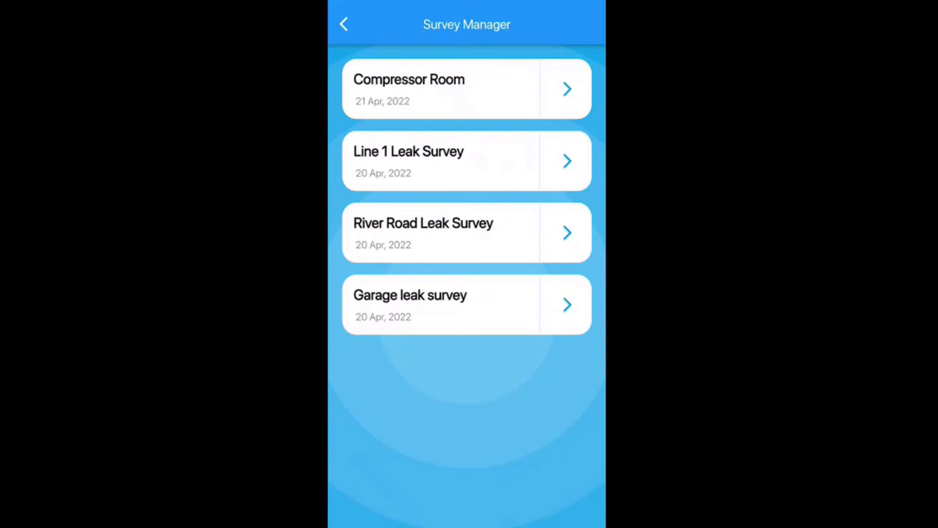
left_click_drag(489, 89, 422, 89)
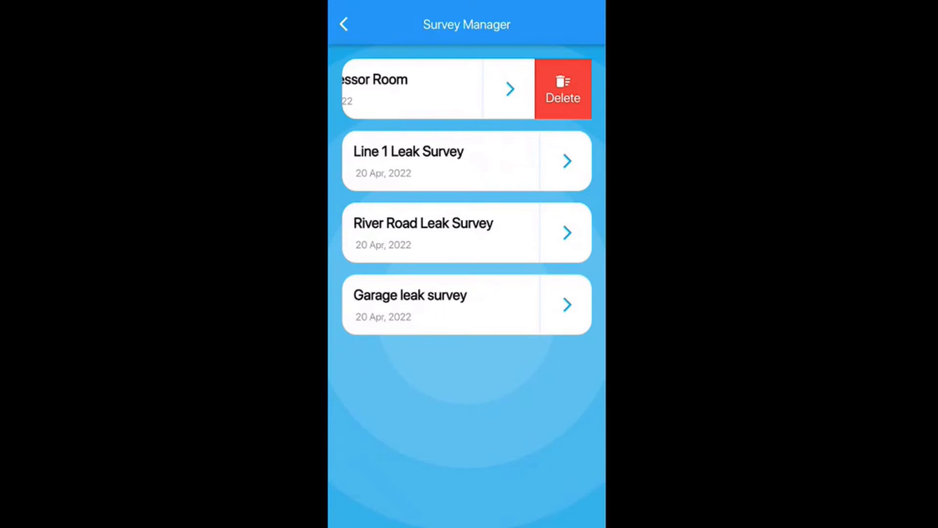
left_click(563, 89)
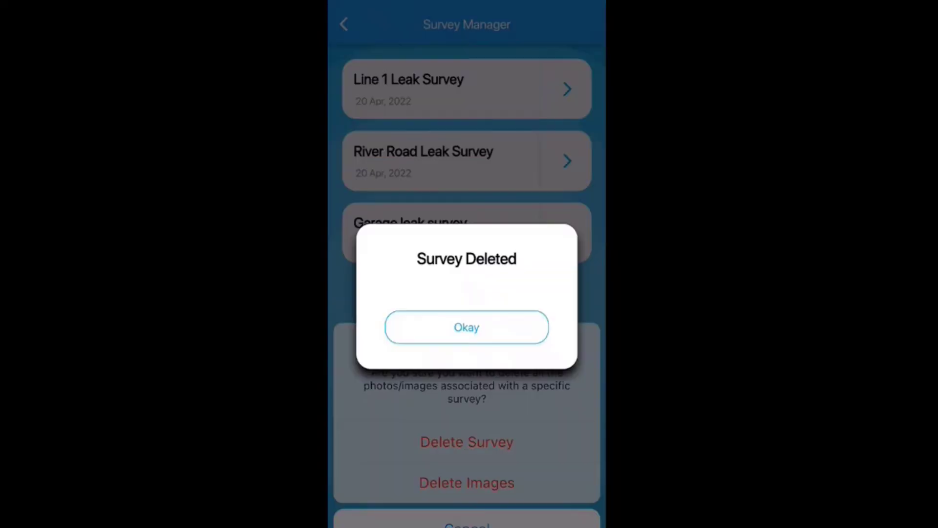
left_click(467, 327)
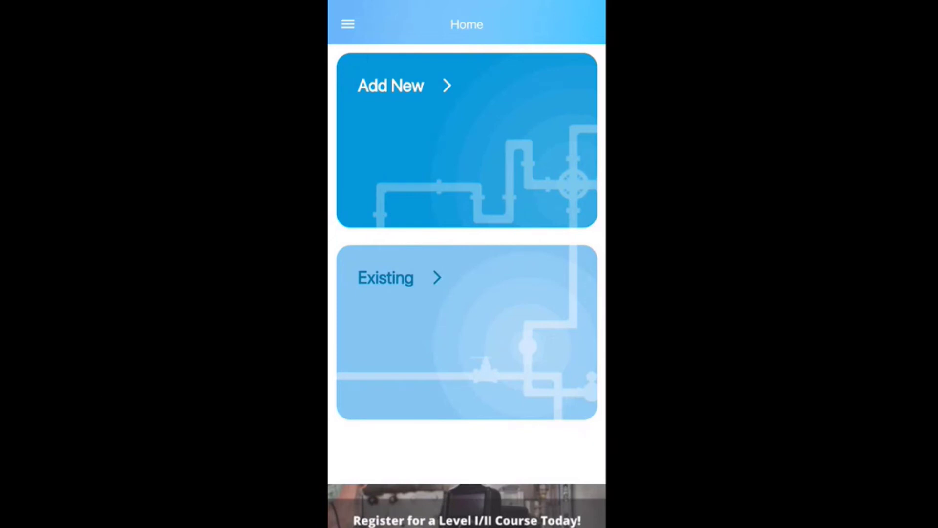
Switch to the Leak Survey Report(04-2022) workbook in Excel and examine the dashboard's cost section.
mouse_move(601, 509)
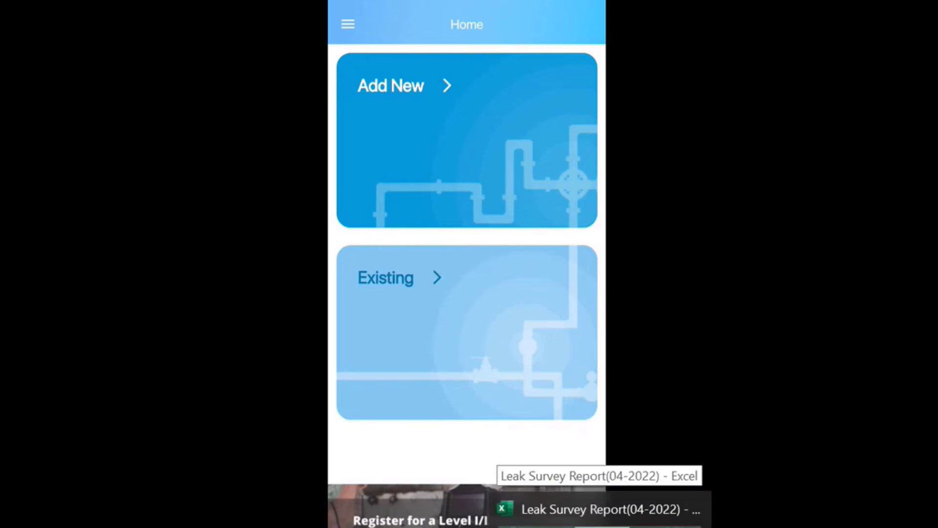
left_click(601, 510)
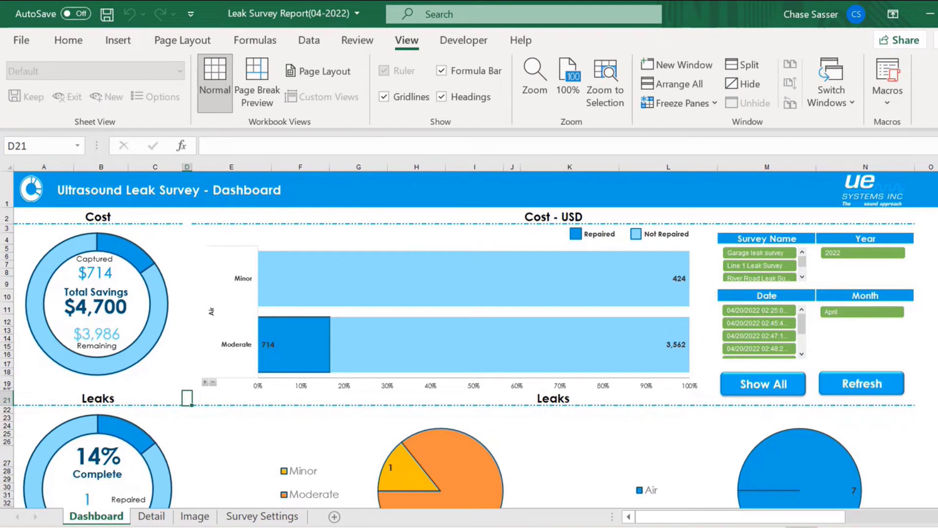
mouse_move(99, 240)
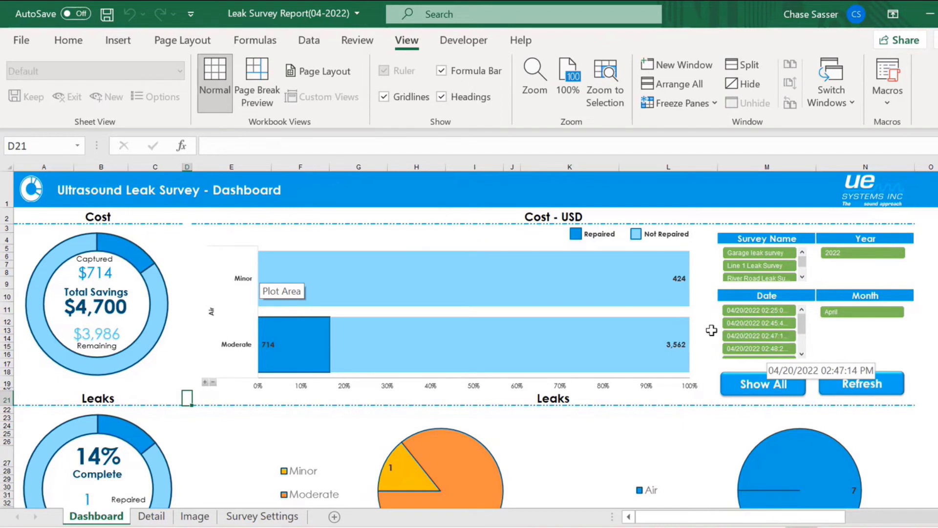
Filter the dashboard to Line 1 Leak Survey, and restore the display of all surveys.
left_click(774, 266)
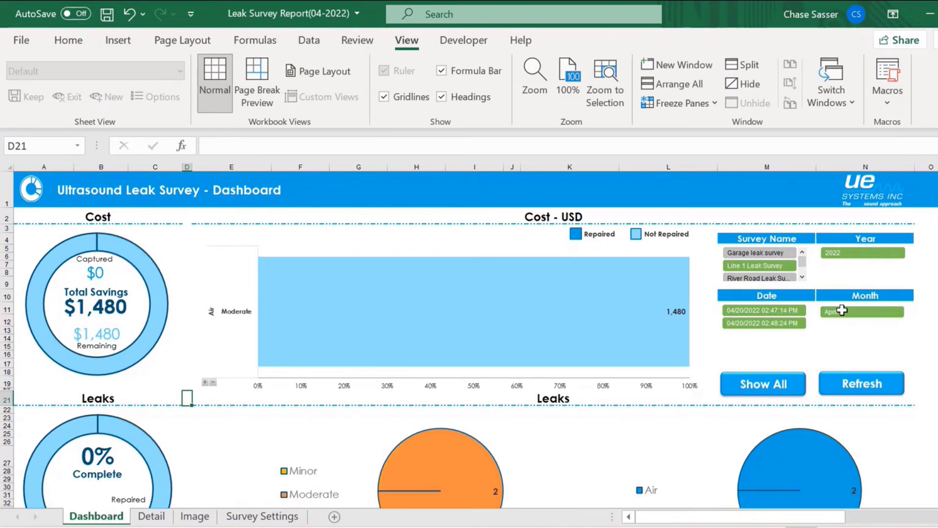
left_click(773, 391)
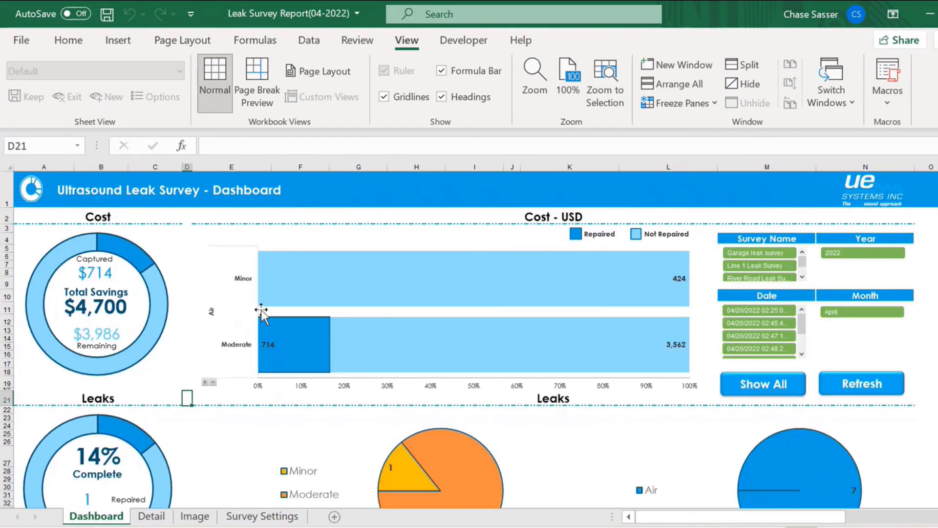
Examine the dashboard's leak severity and gas type charts and the summary tables for emissions avoidance and CFM totals.
scroll(232, 335, "down", 1)
scroll(232, 335, "down", 4)
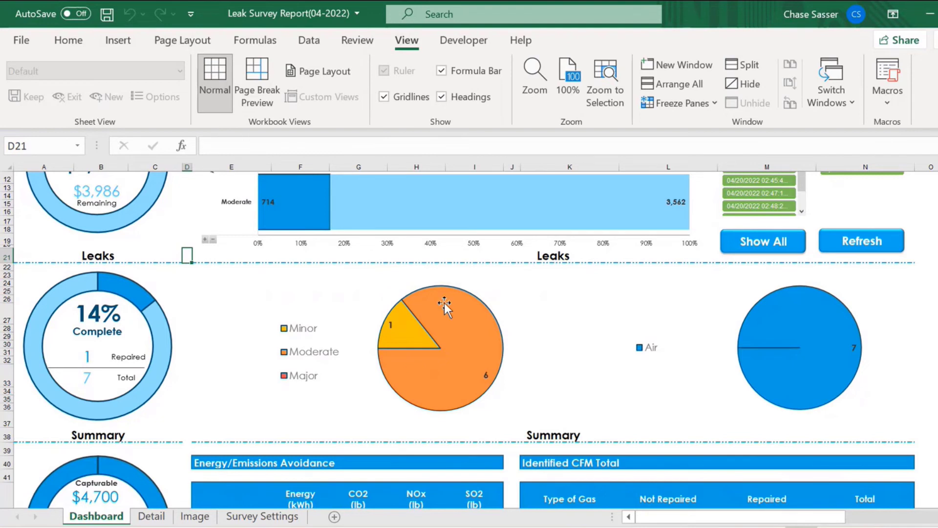
mouse_move(457, 396)
mouse_move(800, 384)
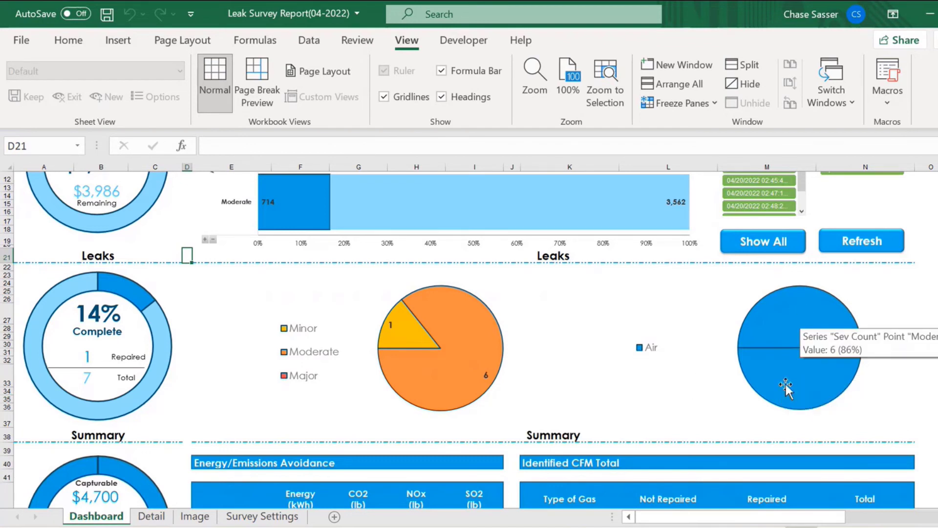
mouse_move(728, 357)
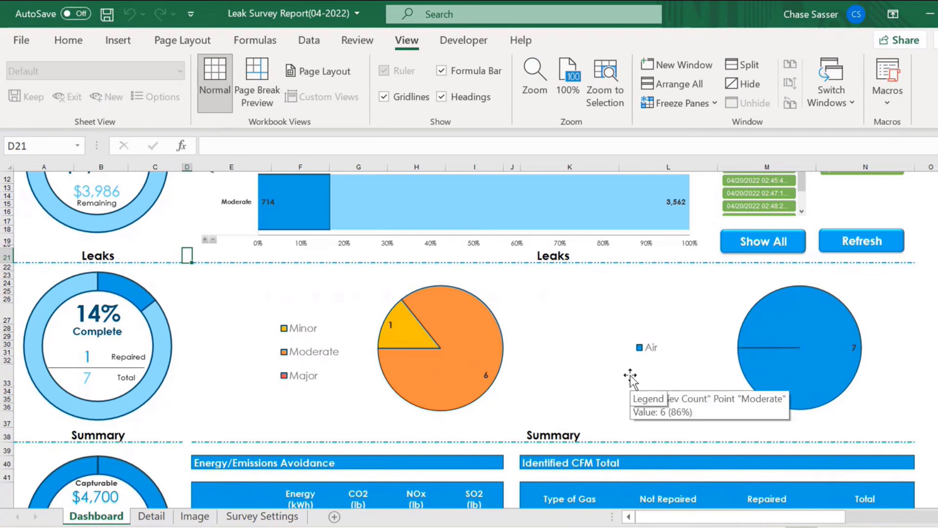
scroll(545, 362, "down", 5)
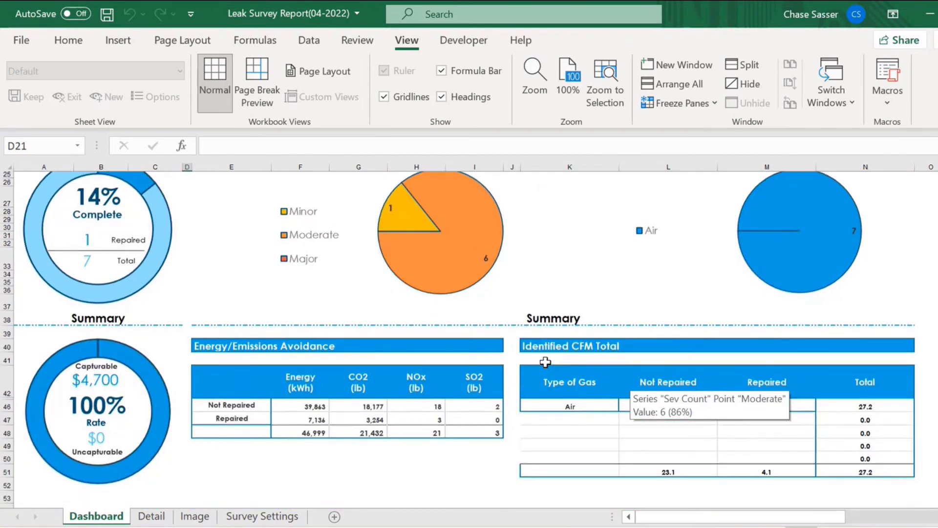
scroll(545, 362, "down", 1)
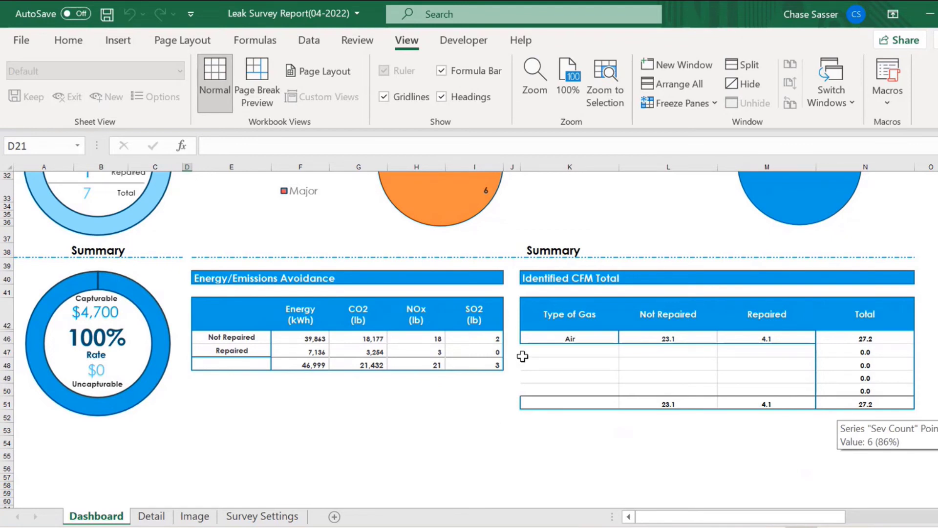
Examine the dashboard's identified CFM by repair status, and the Detail sheet's leak records through the severity, cost and emissions columns.
mouse_move(693, 339)
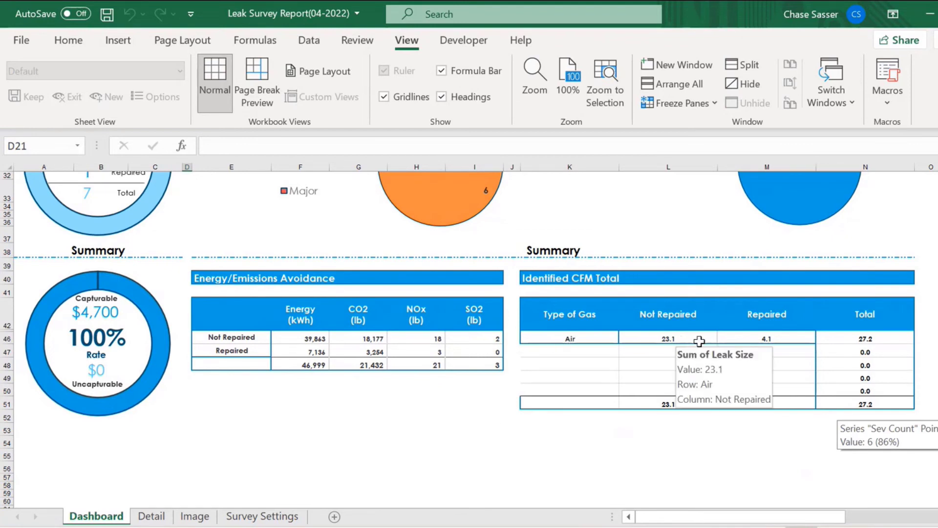
mouse_move(764, 339)
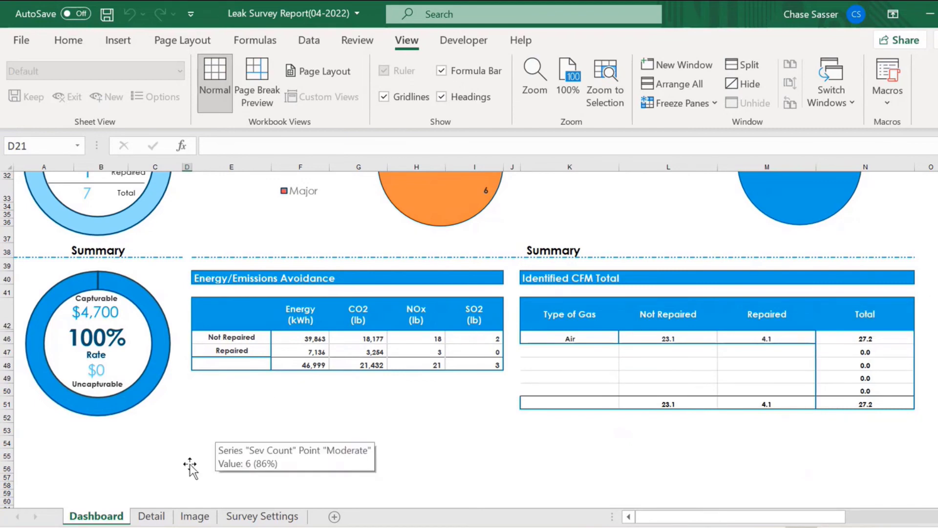
left_click(154, 518)
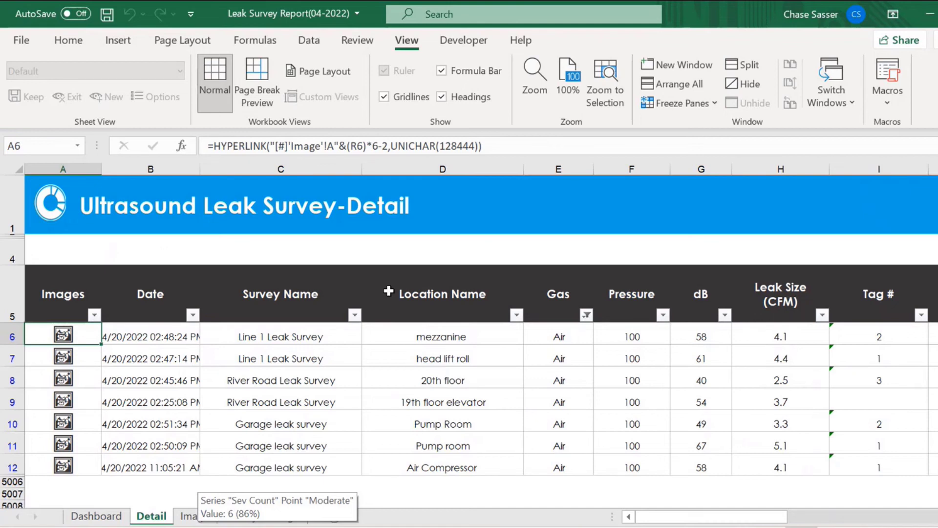
scroll(389, 291, "right", 2)
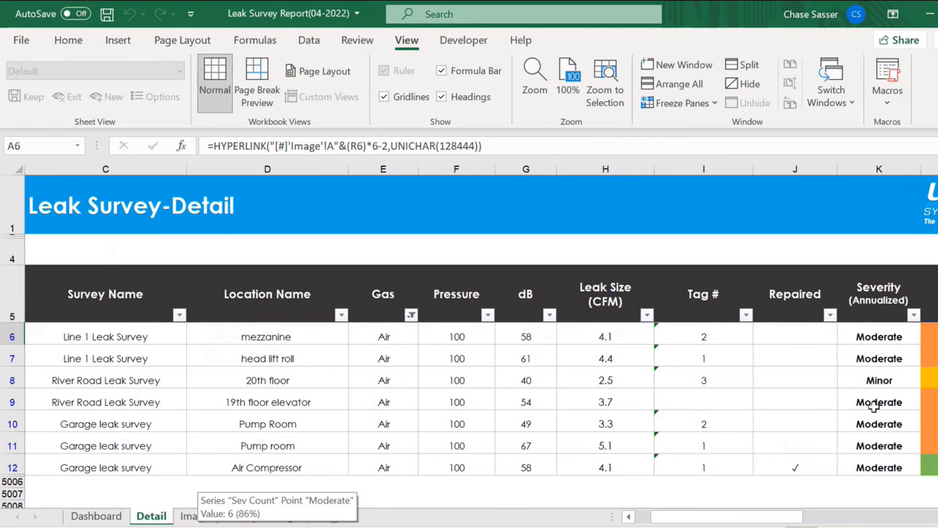
scroll(863, 386, "right", 1)
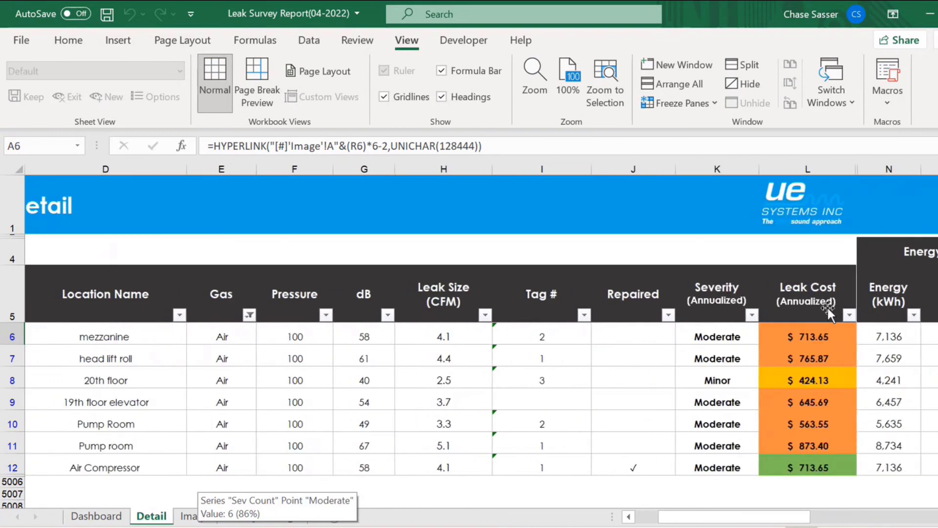
scroll(805, 415, "right", 1)
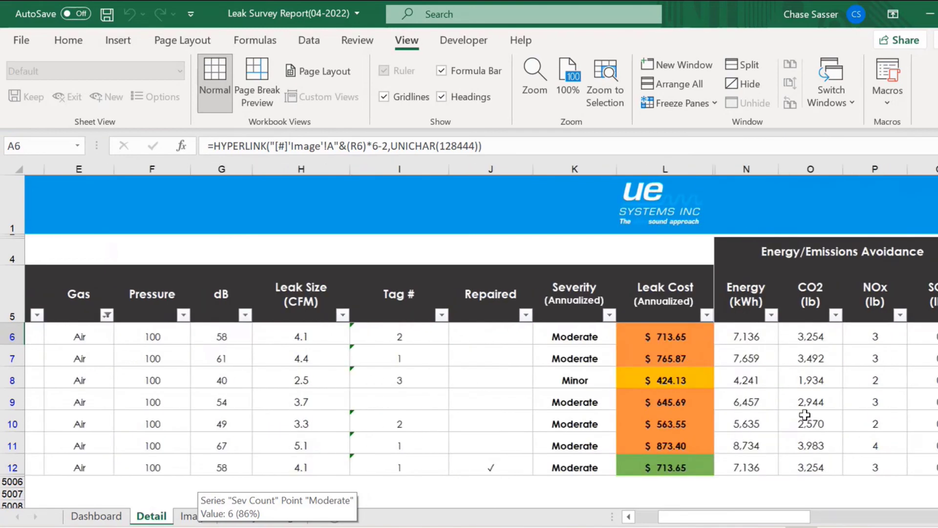
scroll(805, 414, "right", 1)
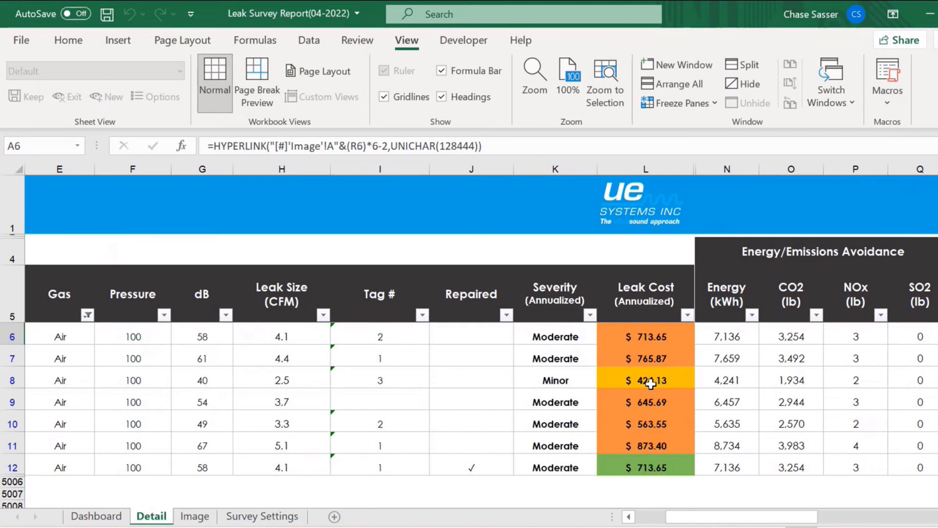
scroll(650, 384, "left", 6)
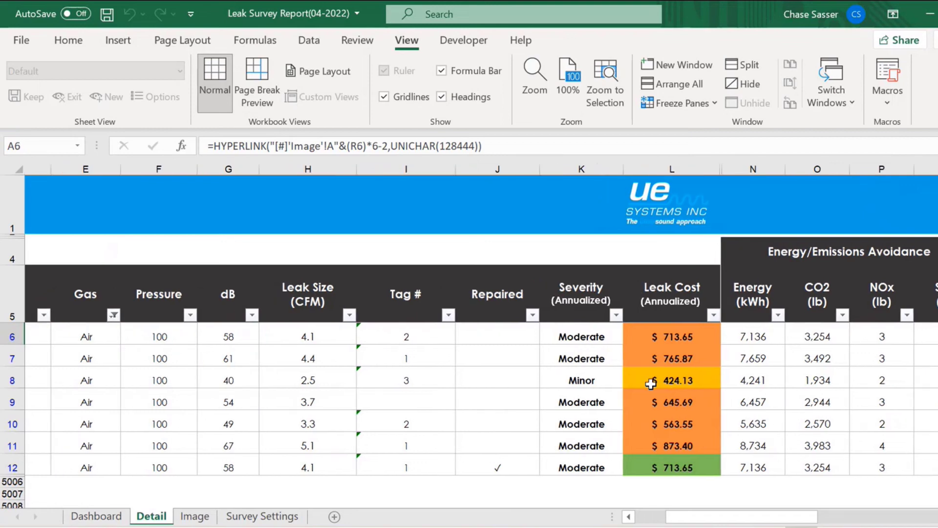
scroll(650, 385, "left", 2)
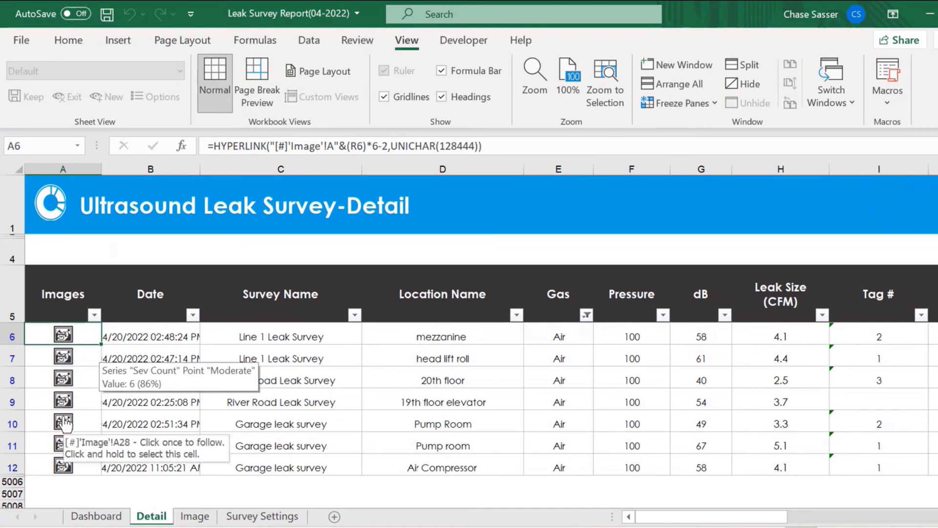
Follow the image link of the 20th floor leak and examine the photos, costs, tags and comments of the neighbouring leaks.
left_click(67, 381)
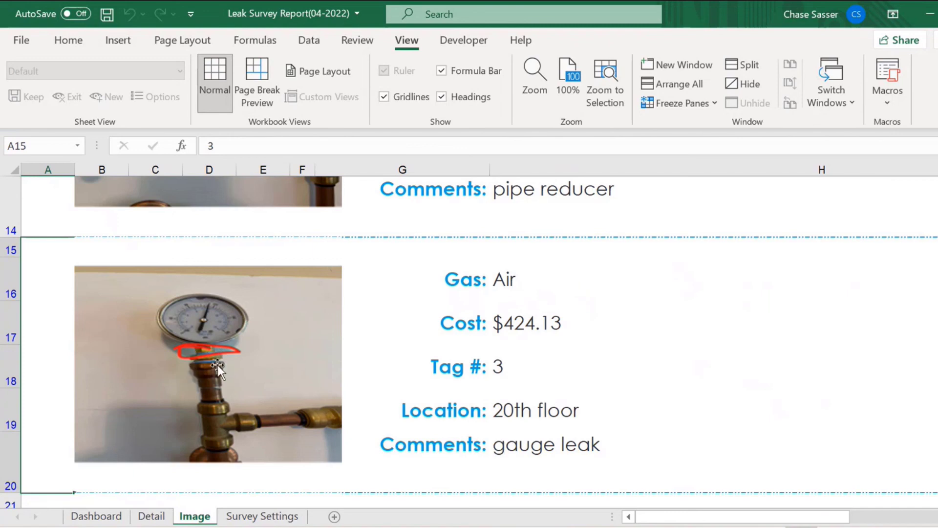
scroll(218, 365, "up", 2)
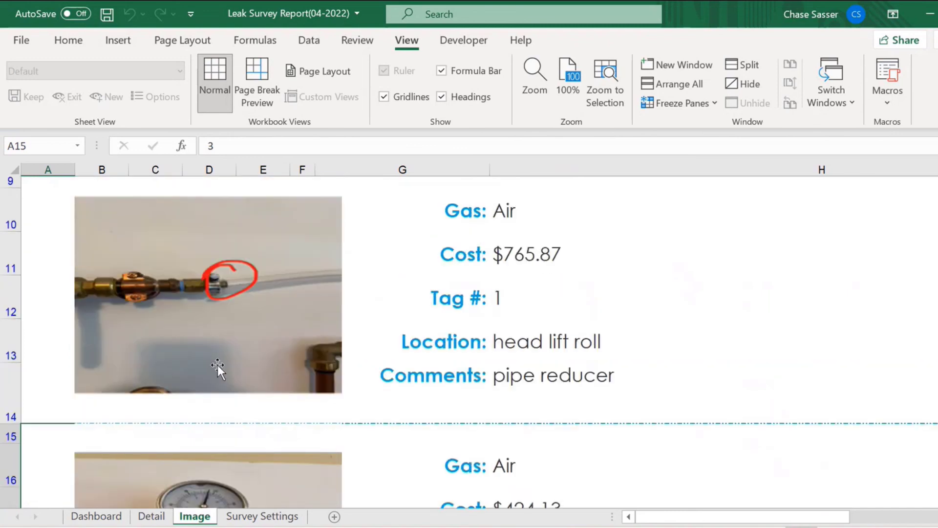
scroll(283, 377, "up", 2)
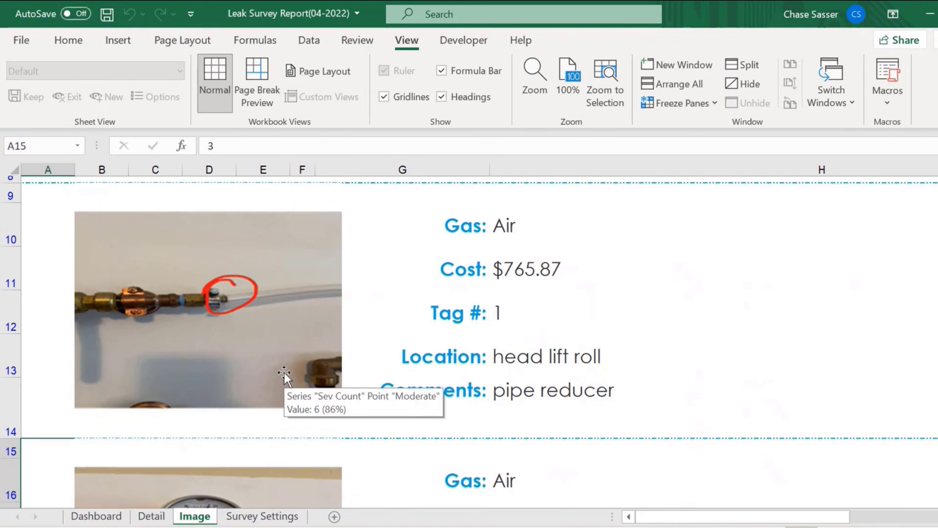
scroll(284, 374, "down", 1)
scroll(284, 374, "down", 5)
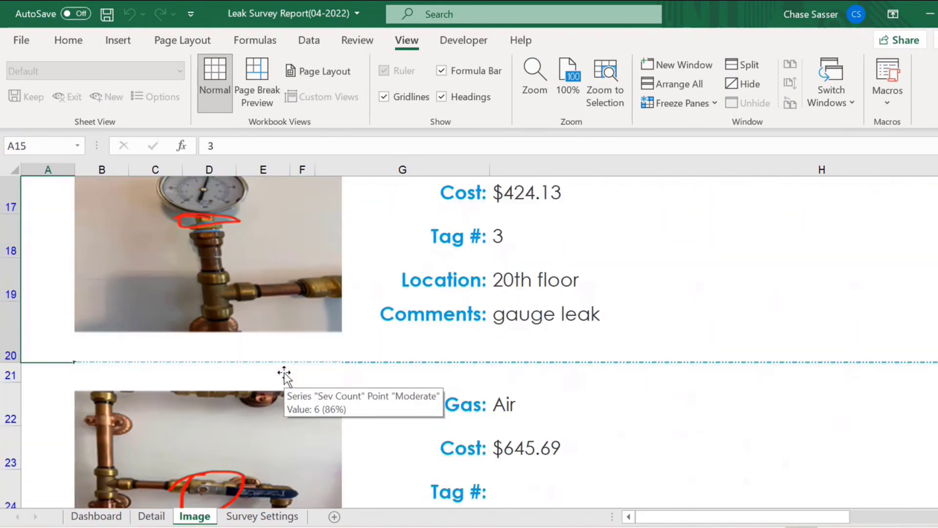
scroll(285, 373, "down", 2)
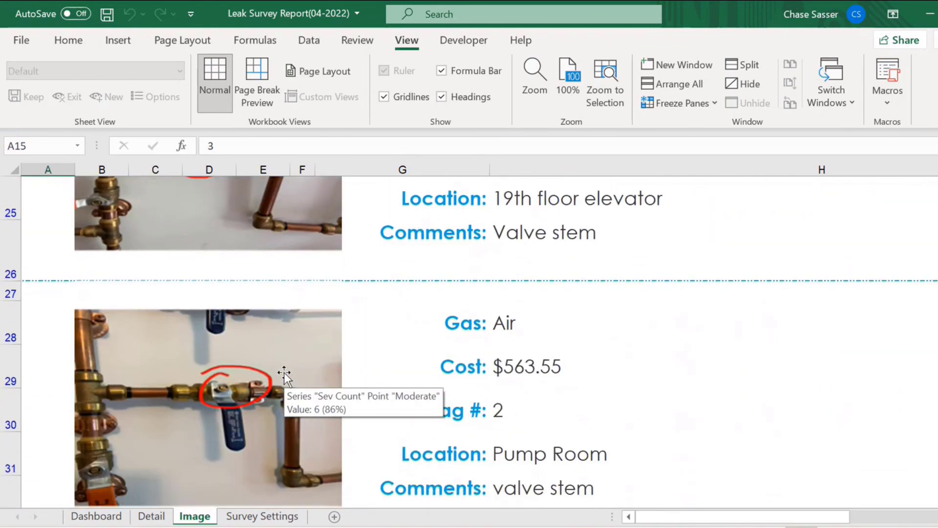
scroll(284, 373, "down", 1)
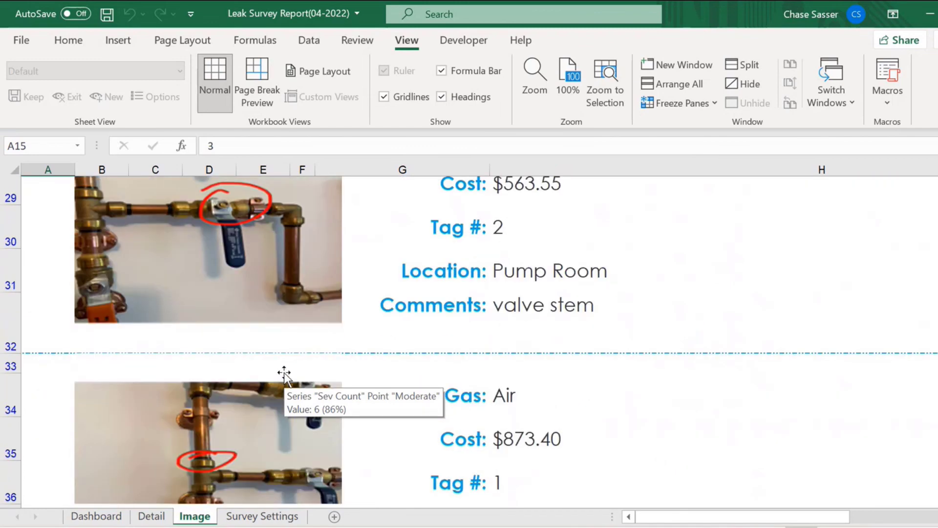
scroll(284, 372, "up", 2)
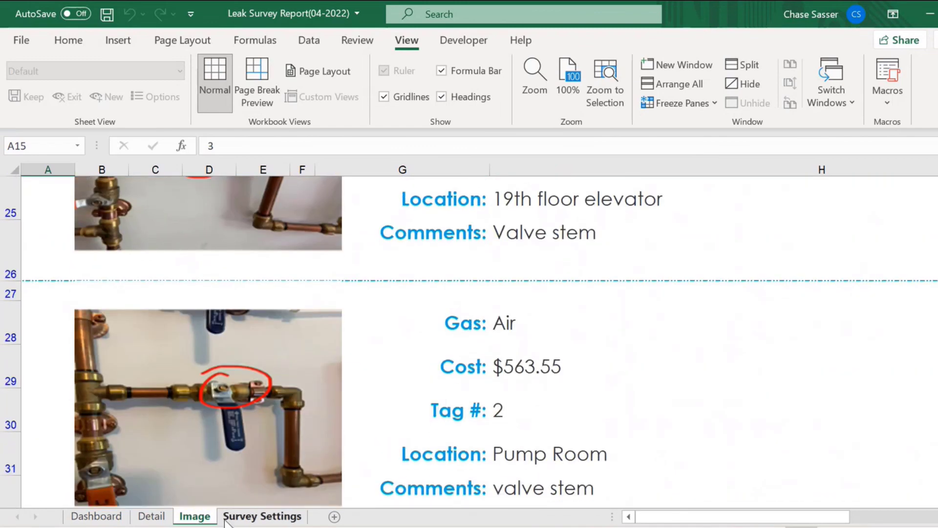
Examine the Survey Settings sheet's basic settings, advanced leak rate tables, company icon area and header logo.
left_click(226, 521)
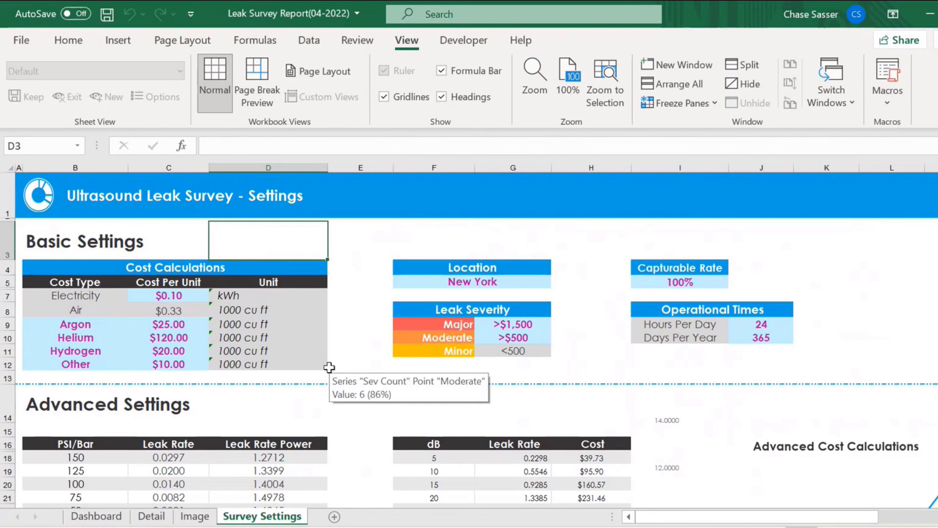
scroll(342, 321, "down", 3)
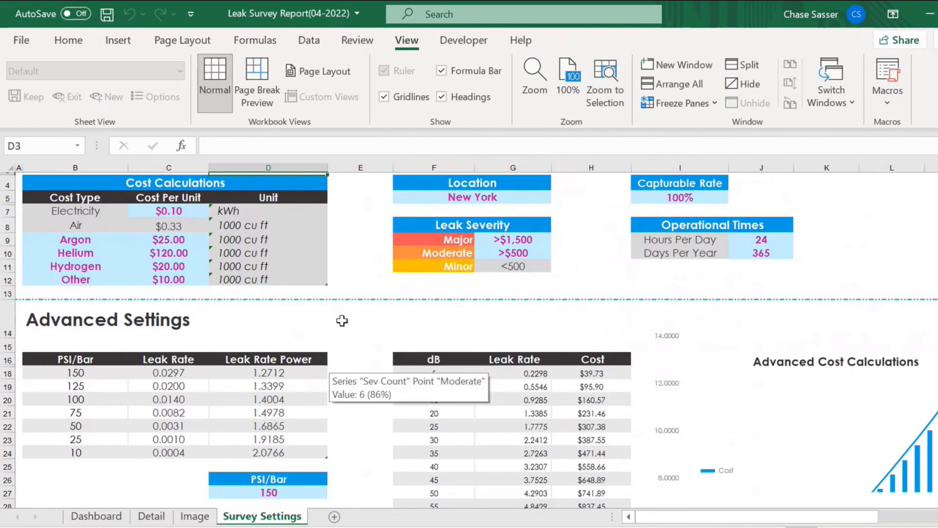
scroll(342, 321, "down", 3)
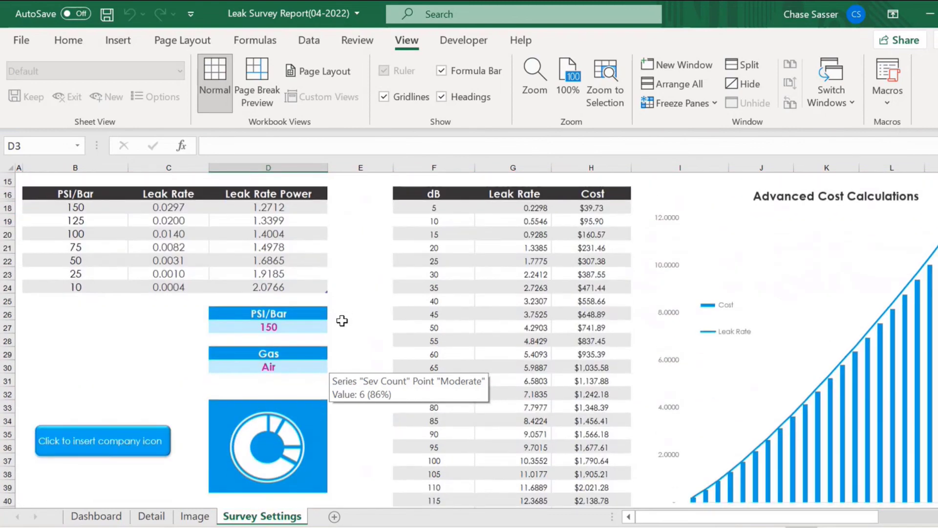
scroll(342, 321, "down", 1)
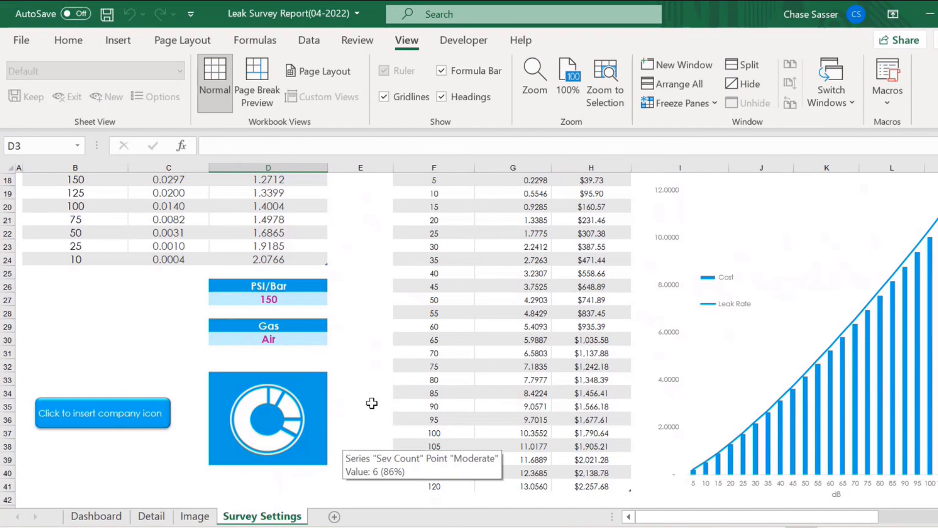
scroll(371, 403, "up", 6)
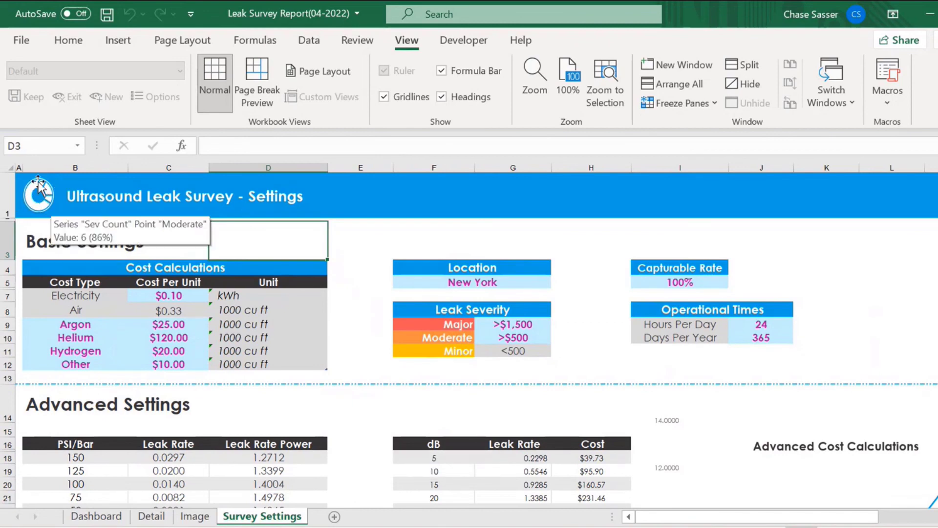
scroll(323, 263, "down", 7)
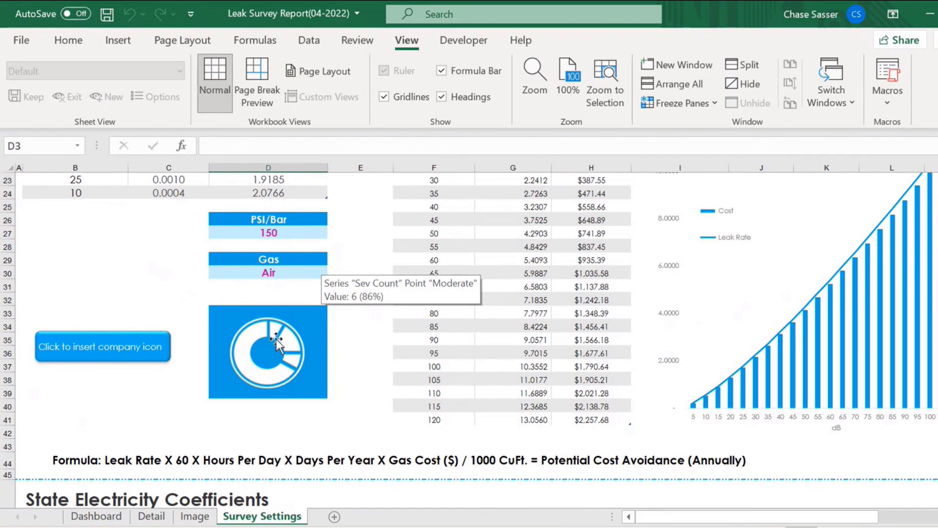
scroll(277, 338, "up", 7)
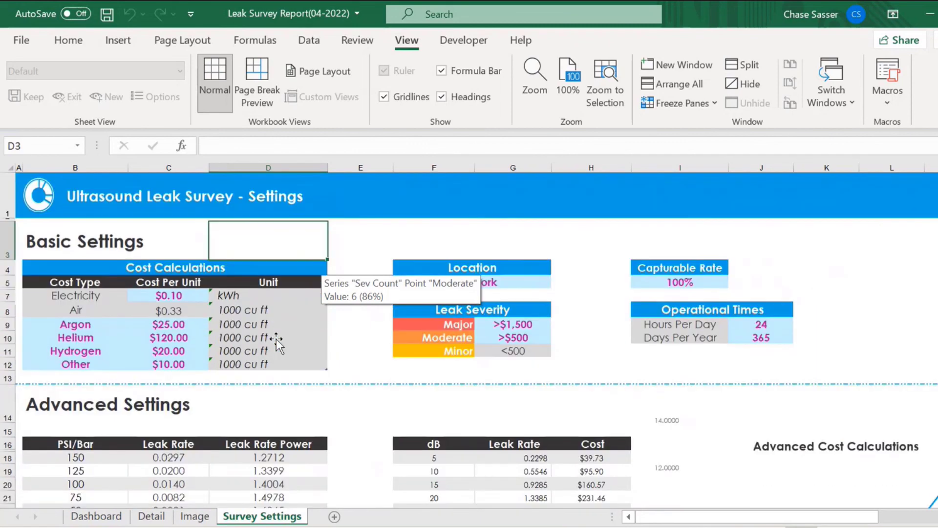
Revisit the Image, Detail and Dashboard sheets, and switch to the LonelyScreen AirPlay Receiver window.
left_click(195, 517)
scroll(67, 191, "up", 8)
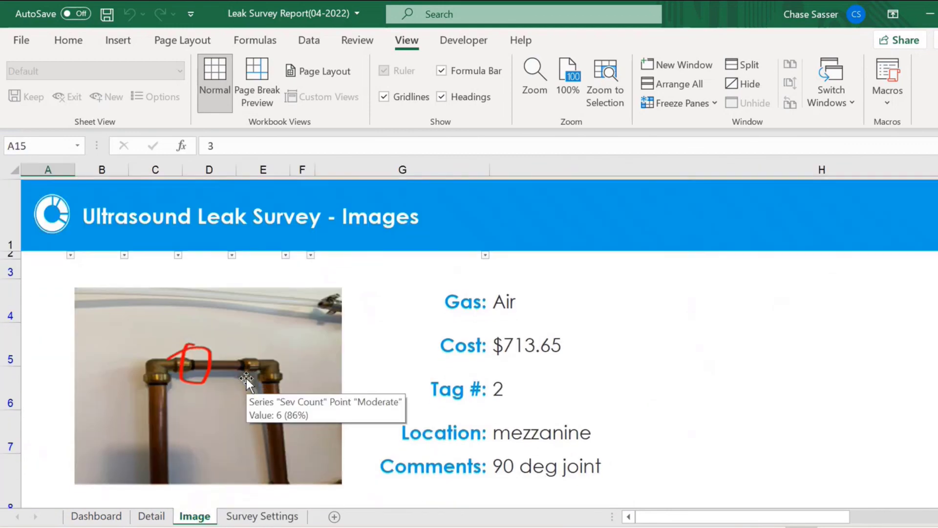
left_click(152, 516)
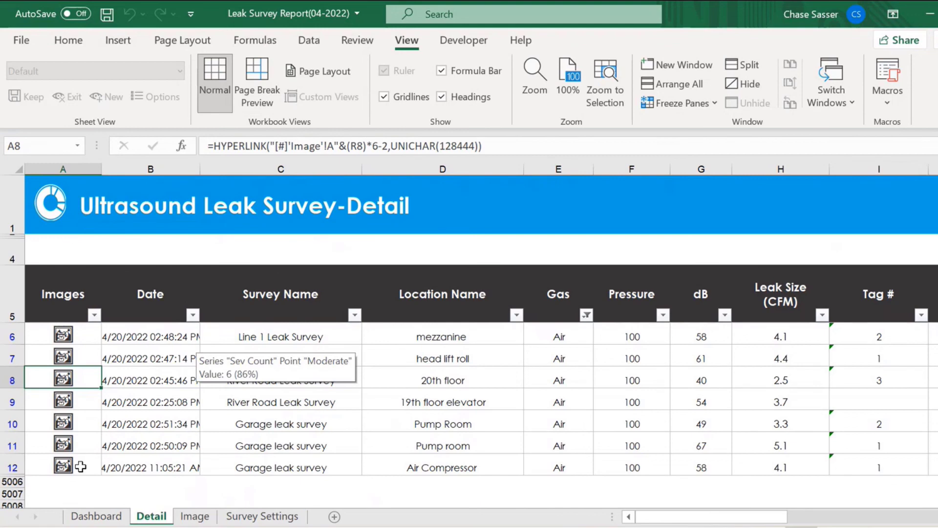
left_click(91, 519)
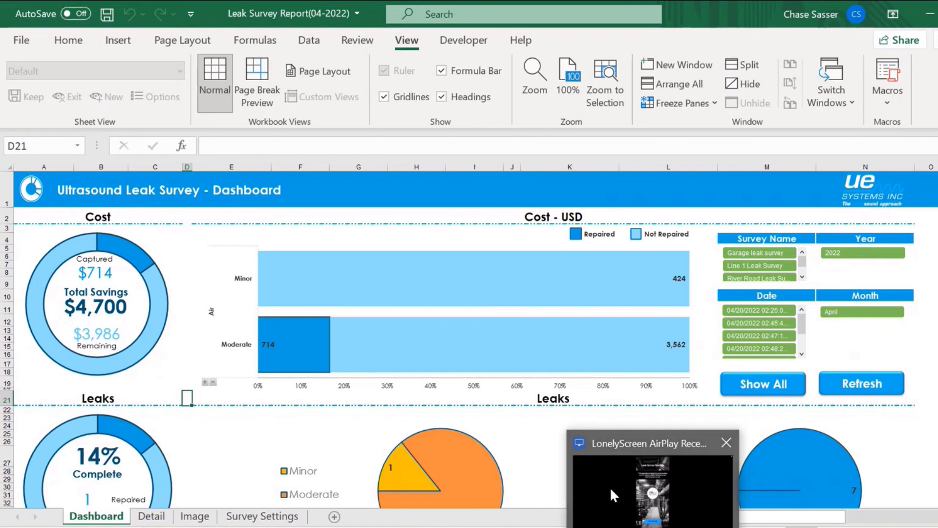
left_click(610, 487)
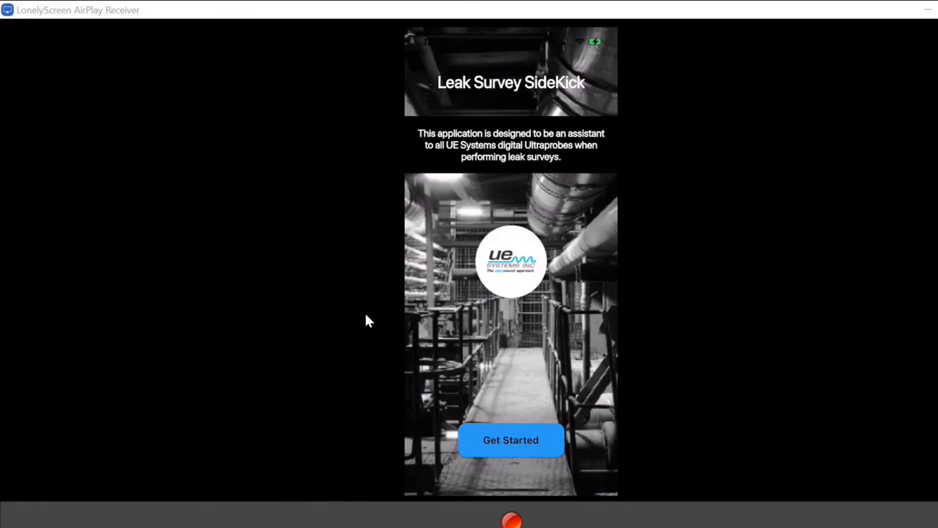